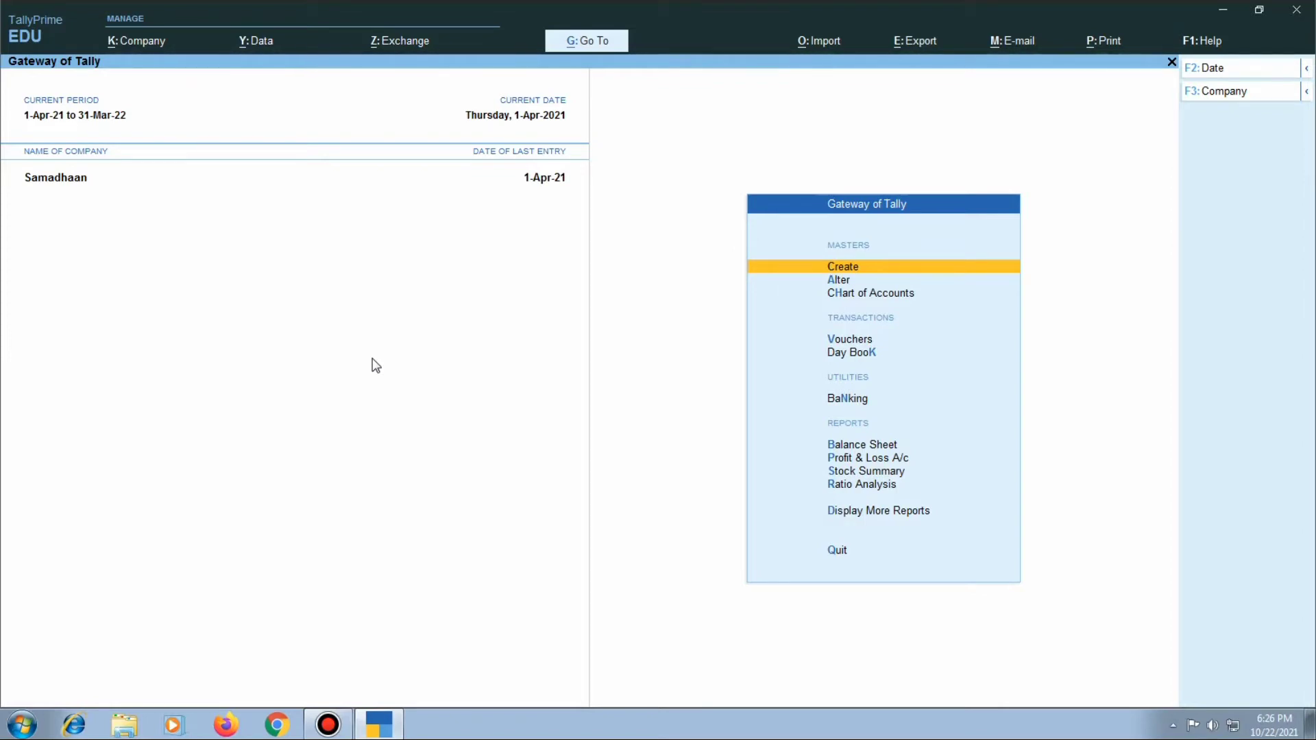
Start a new Sales voucher and choose Svm Mills as the party account
key("Down")
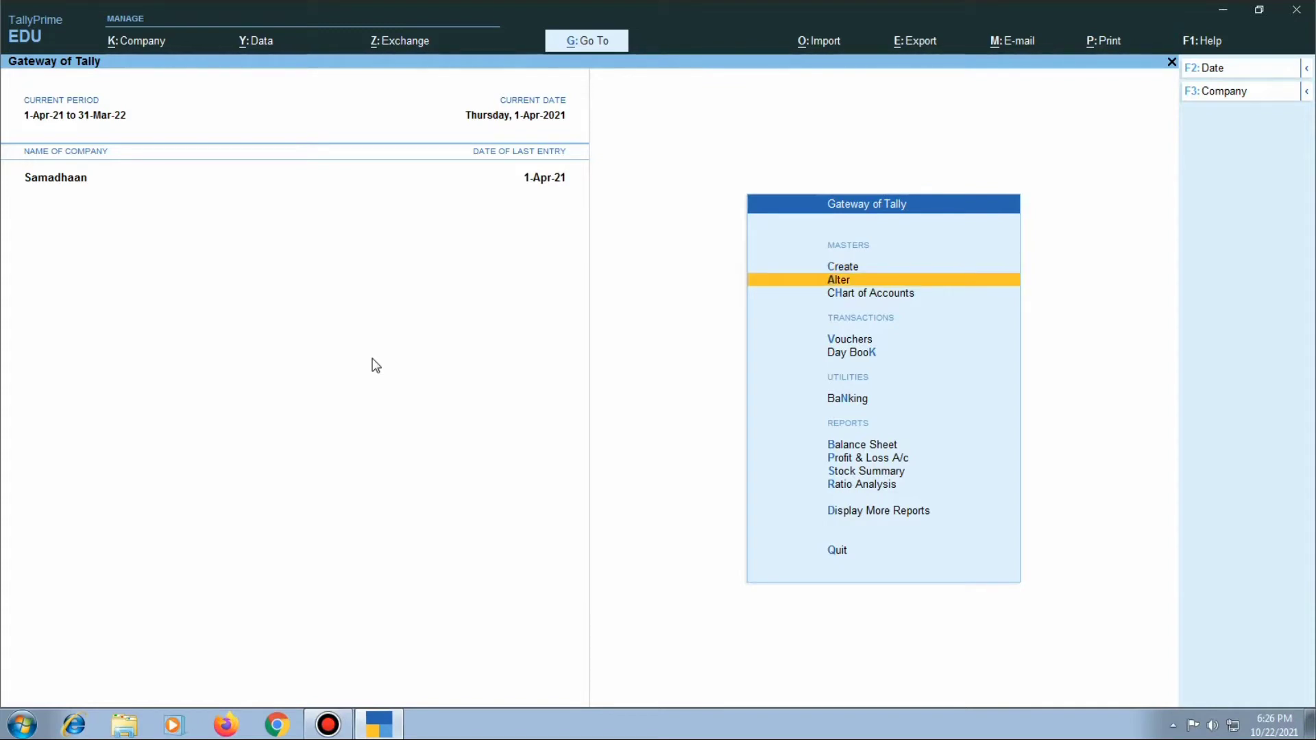
key("Down")
key("Down")
key("Return")
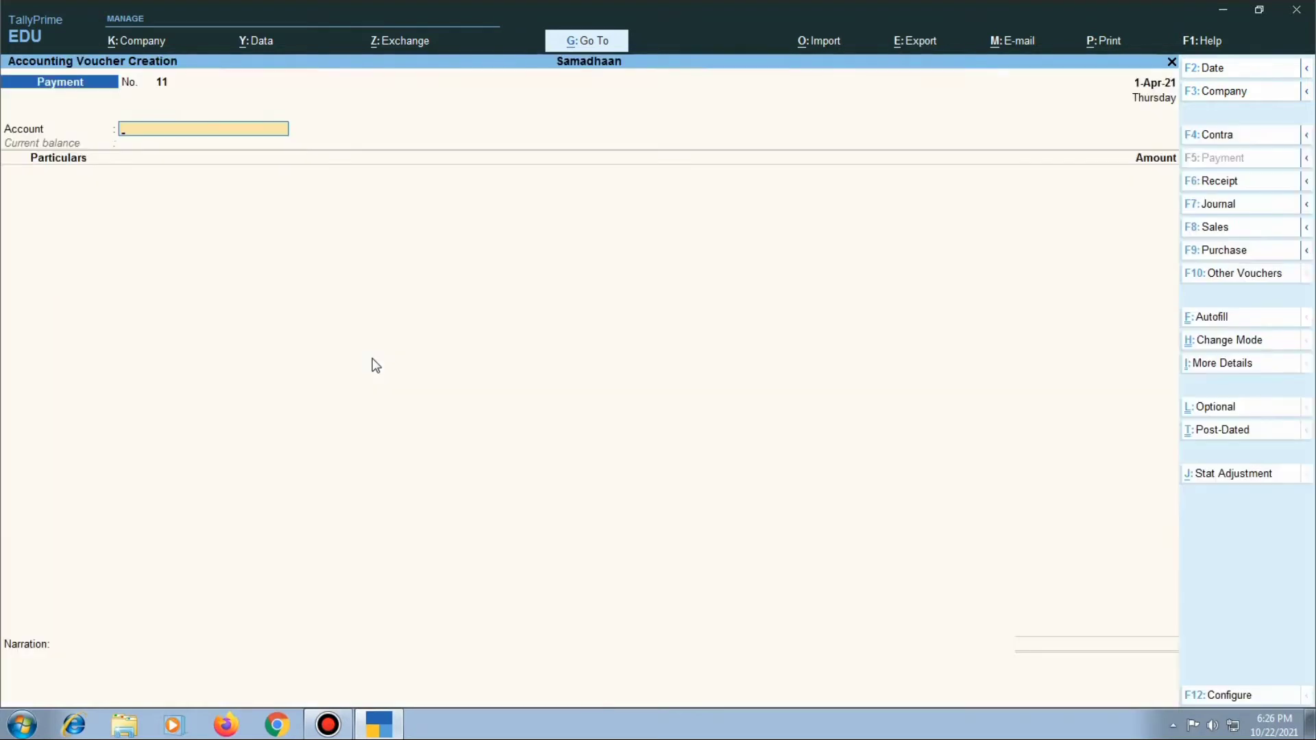
key("F8")
key("Down")
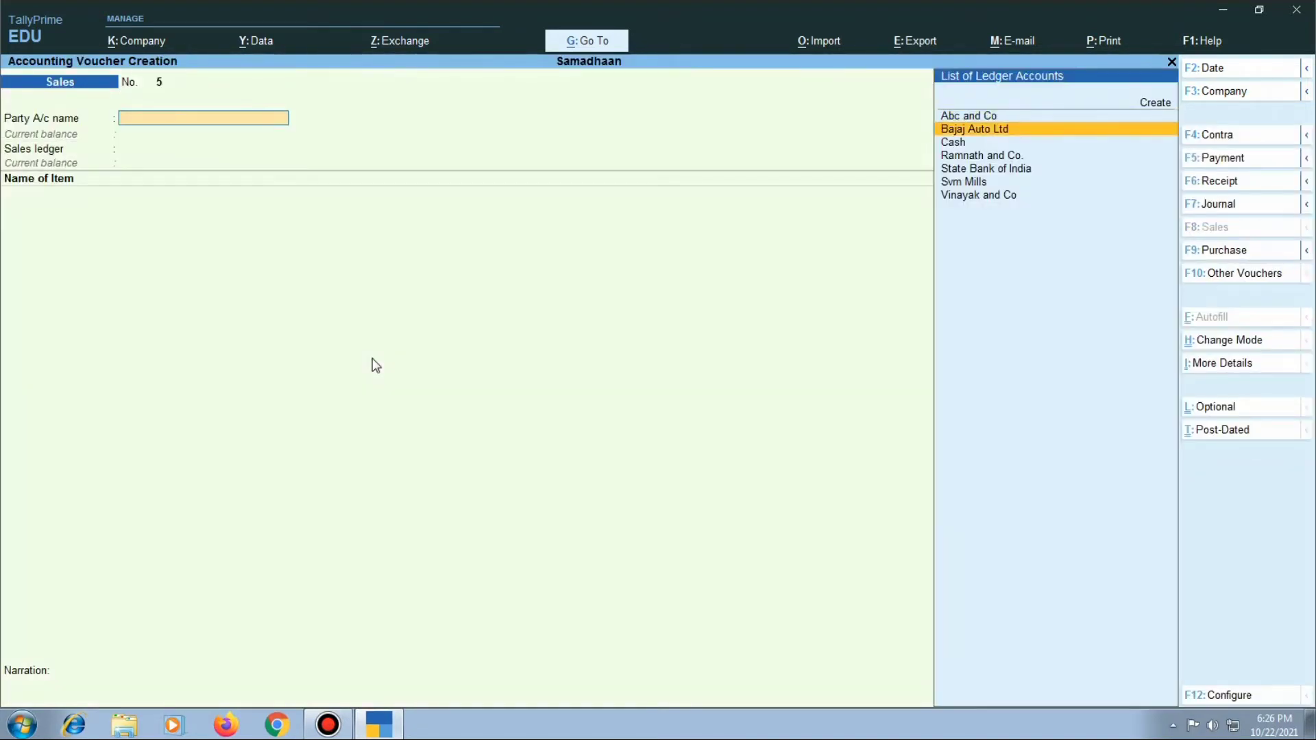
key("Down")
key("Down")
key("Down")
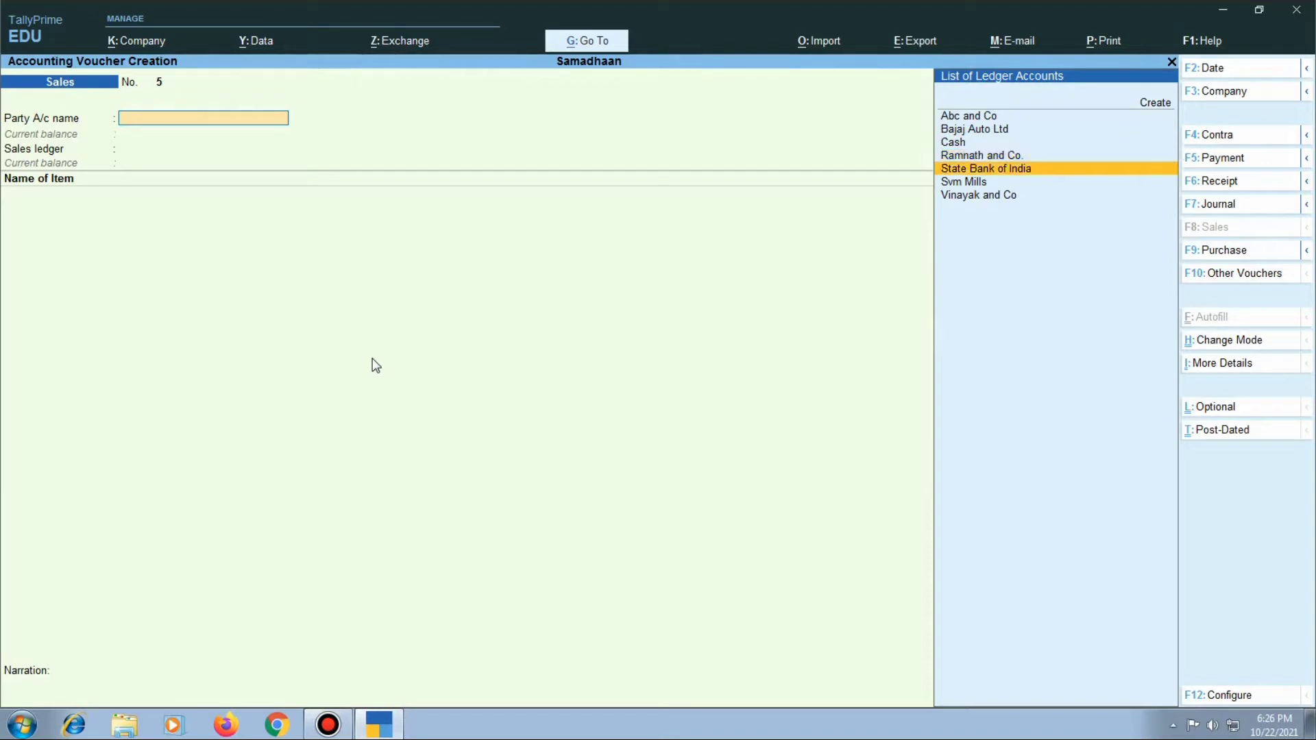
key("Down")
key("Return")
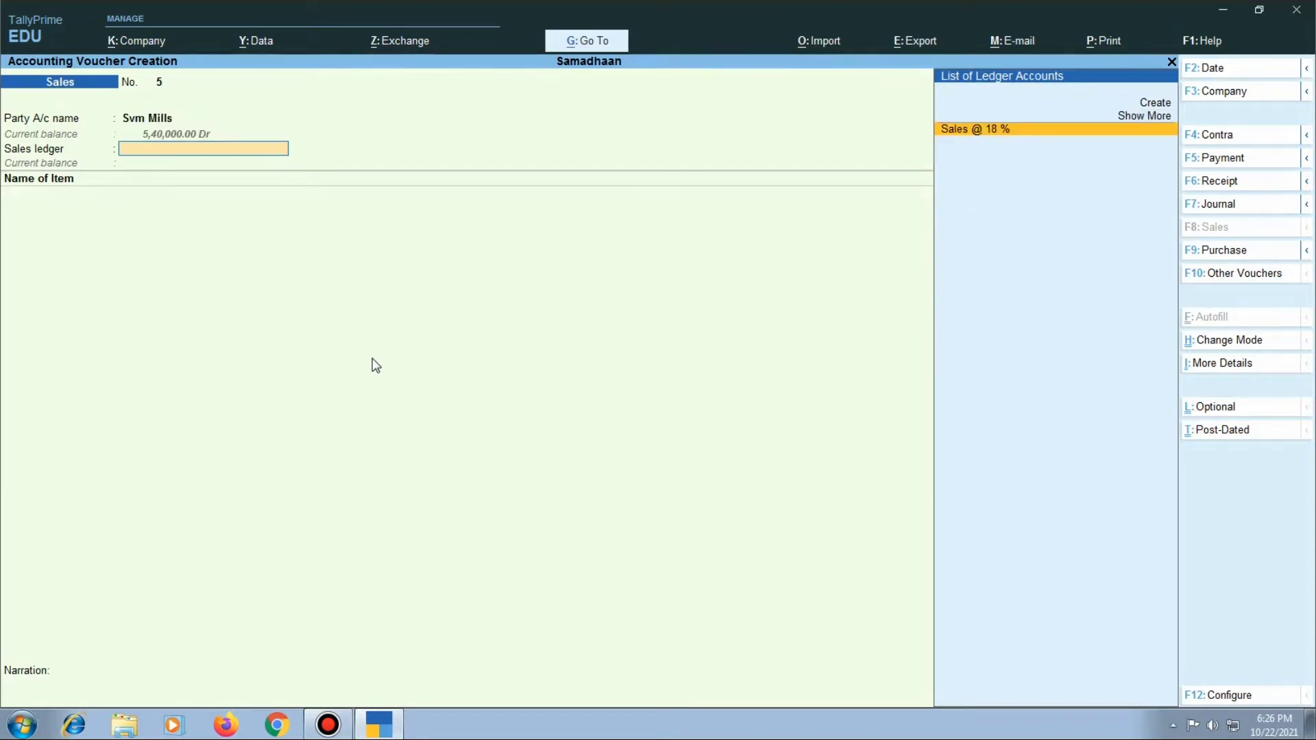
Set the voucher's sales ledger to Sales @ 18 %
key("Return")
key("Return")
key("BackSpace")
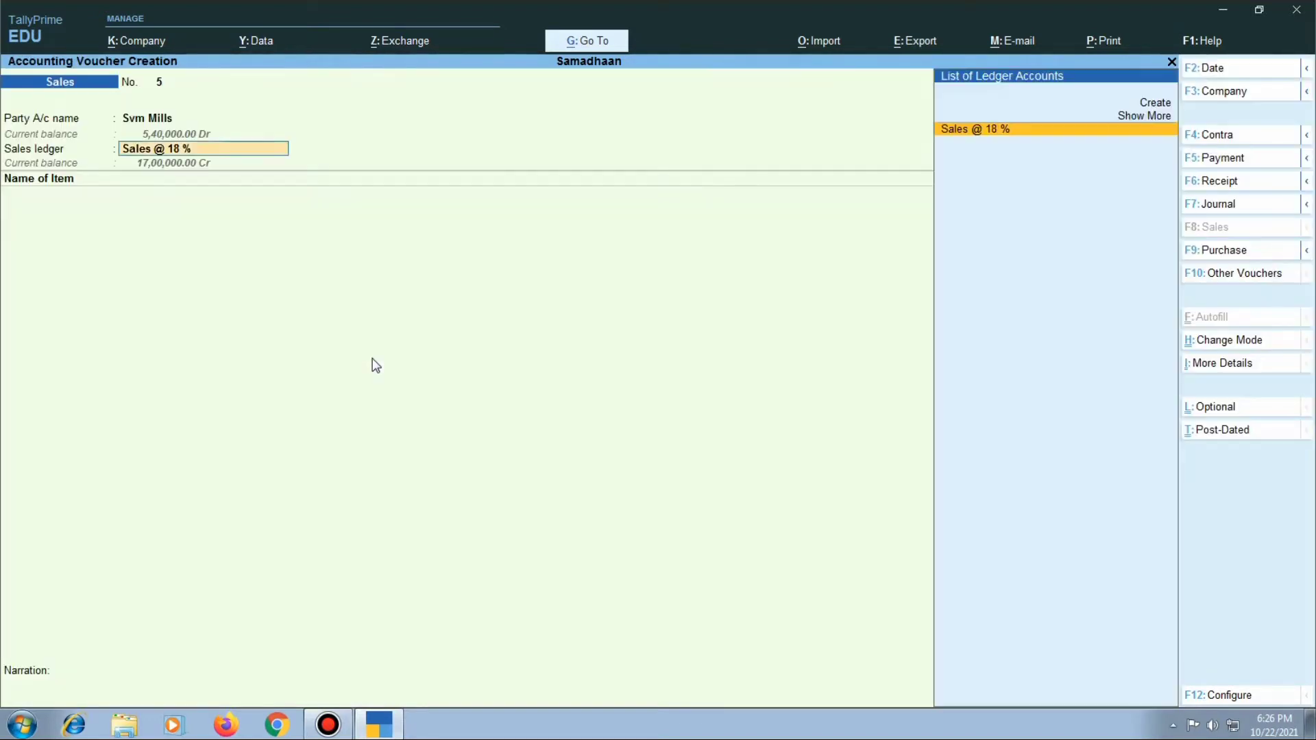
Check the group and GST settings of the Sales @ 18 % ledger from within the voucher
key("ctrl+Return")
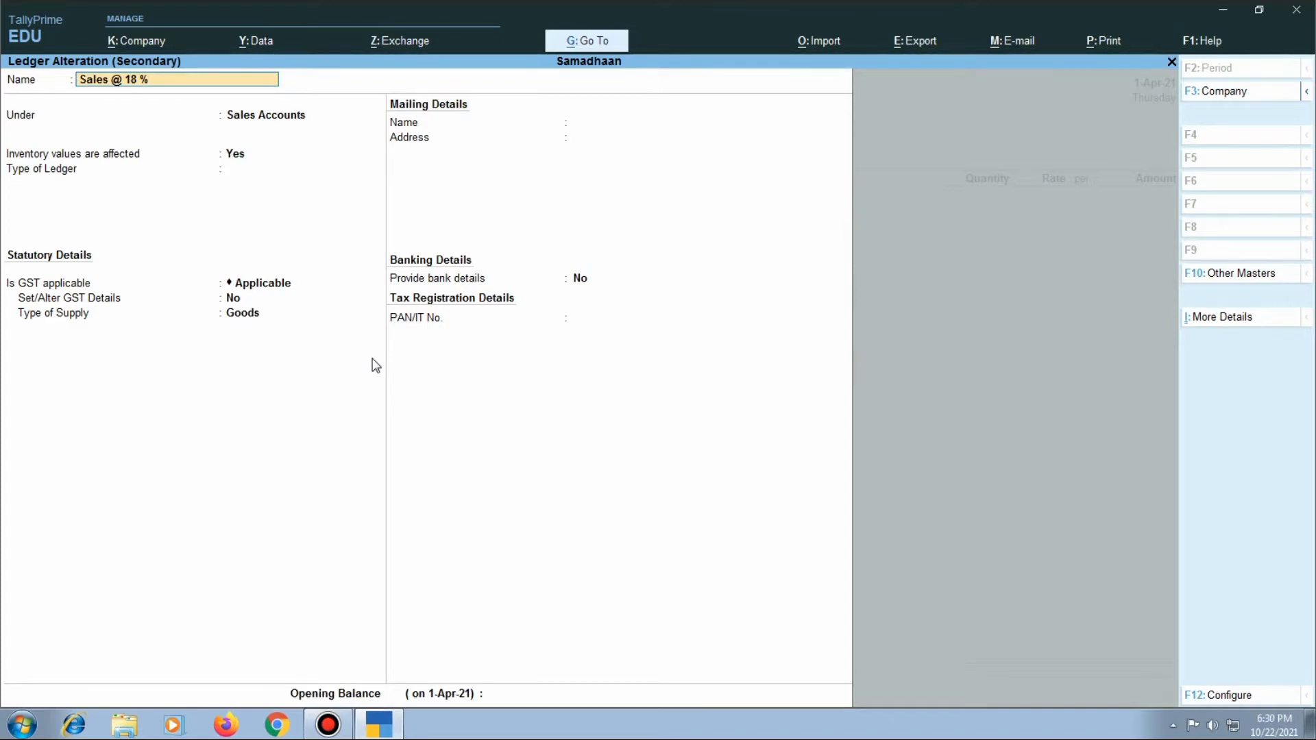
key("Escape")
key("Escape")
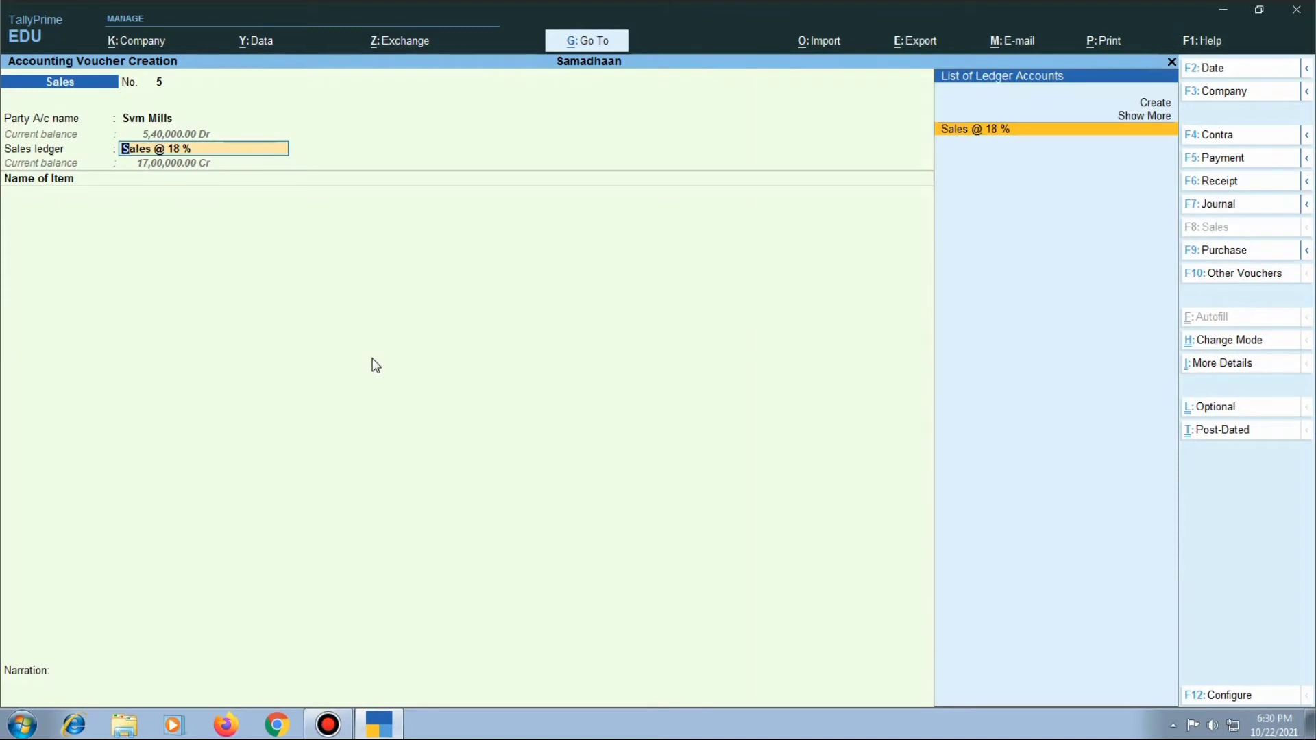
Skip the stock items and add a Sales @ 18 % line with an amount of 100000
key("Return")
key("Return")
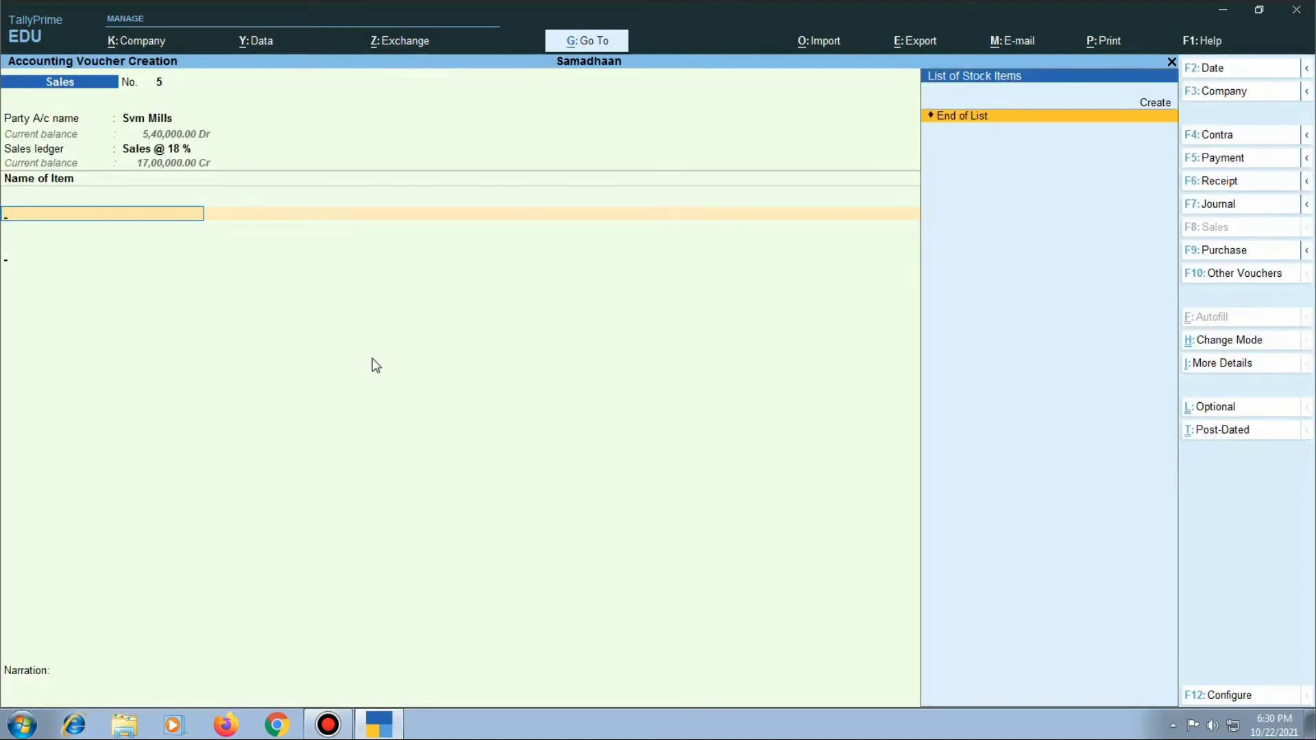
key("Return")
type("Sa")
key("Down")
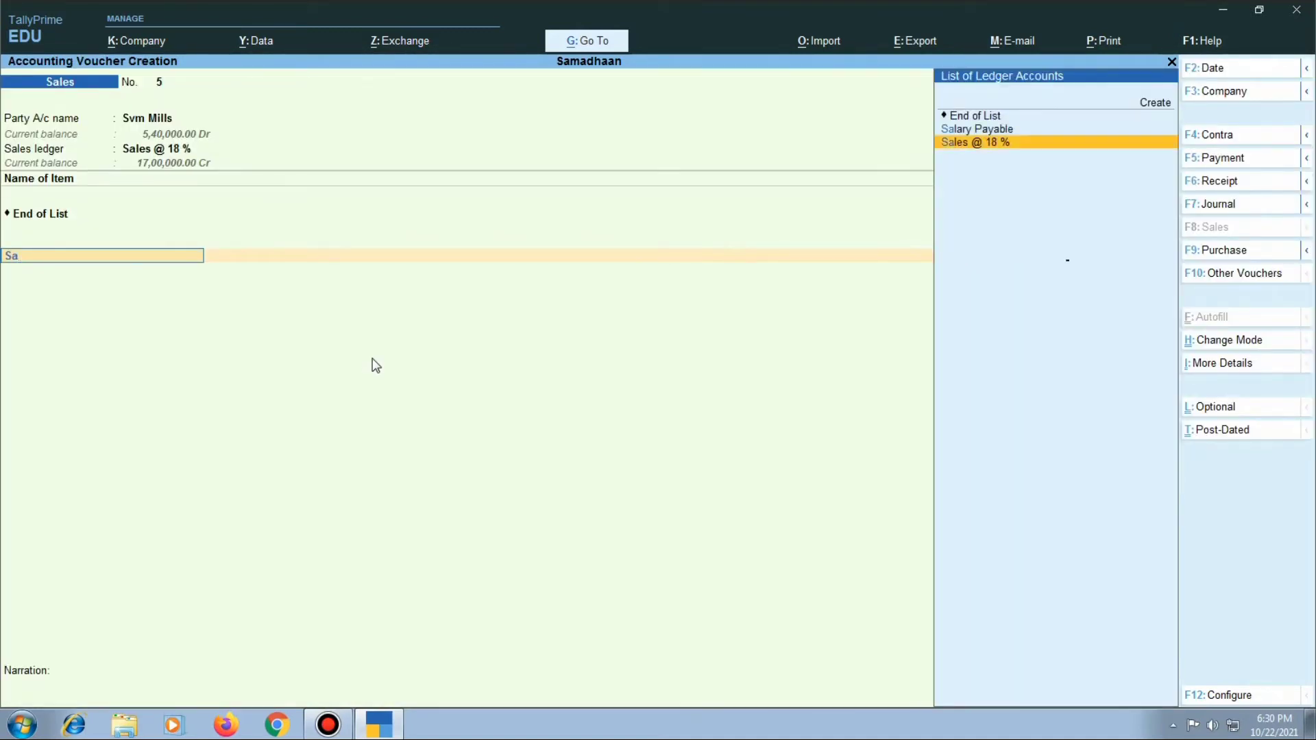
key("Return")
type("100000")
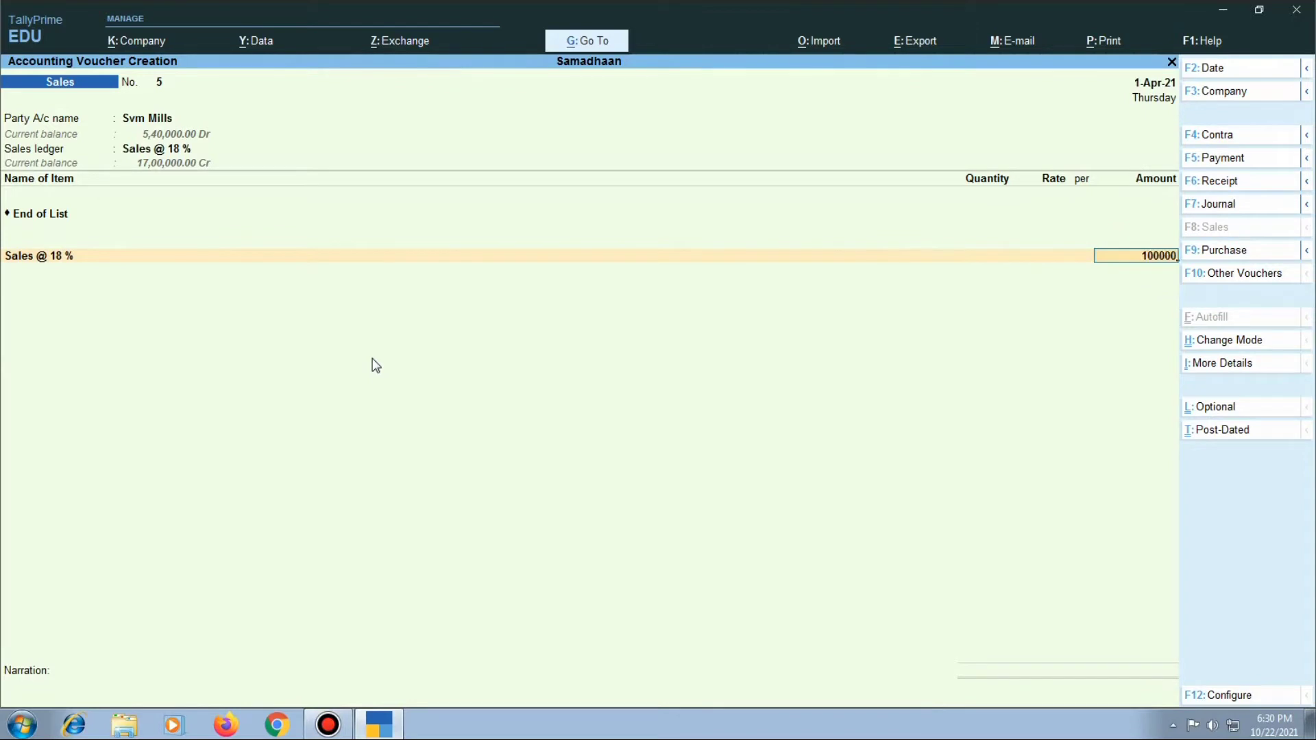
key("Return")
key("Return")
Add Output Cgst and Output Sgst tax lines to the sales voucher, keeping their calculated amounts
type("Out")
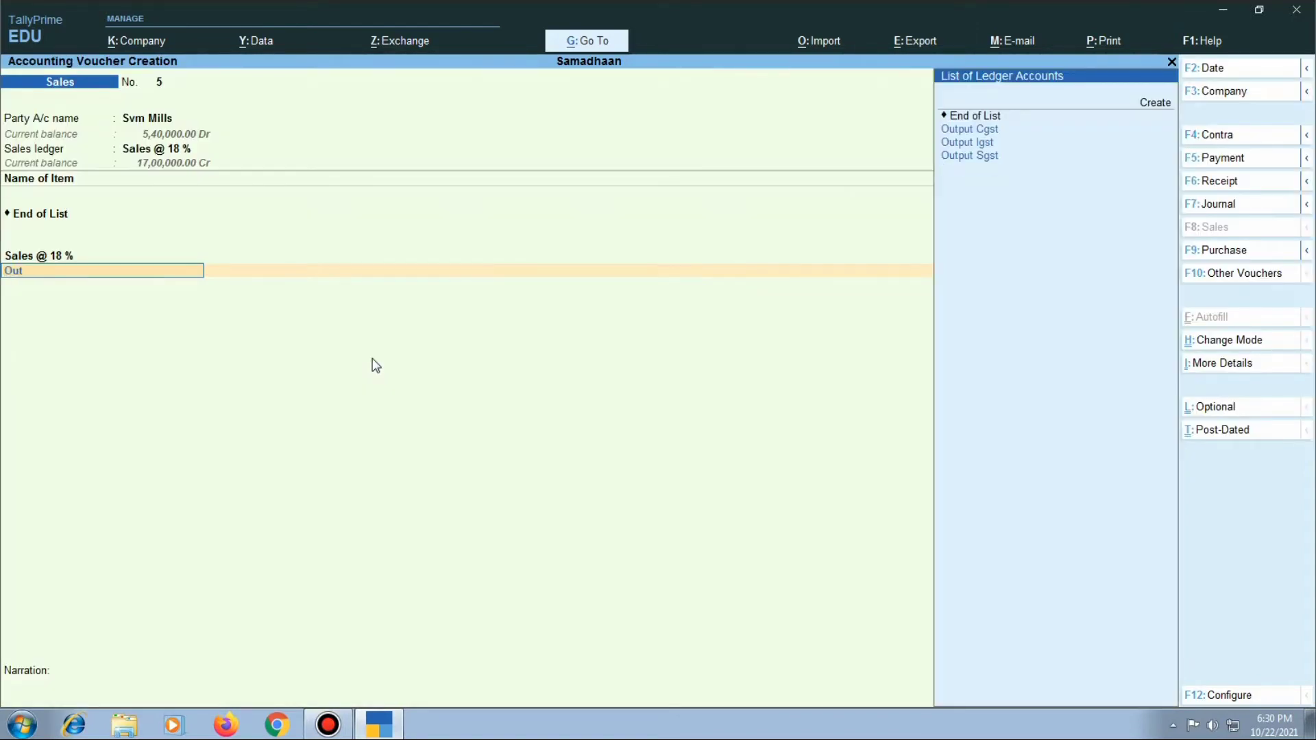
key("Down")
key("Return")
key("Return")
type("Out")
key("Down")
key("Down")
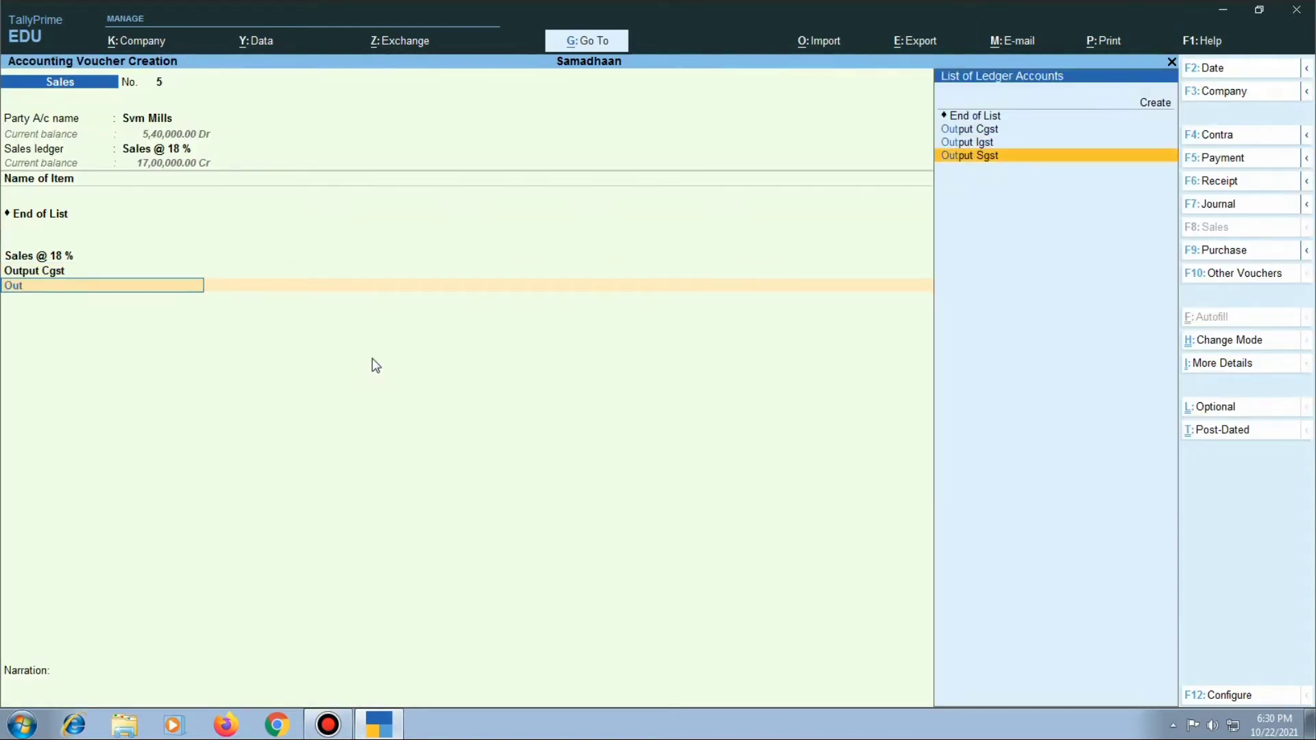
key("Return")
key("Return")
Finish the ledger lines, leave the narration blank and save the sales voucher
key("Return")
key("Return")
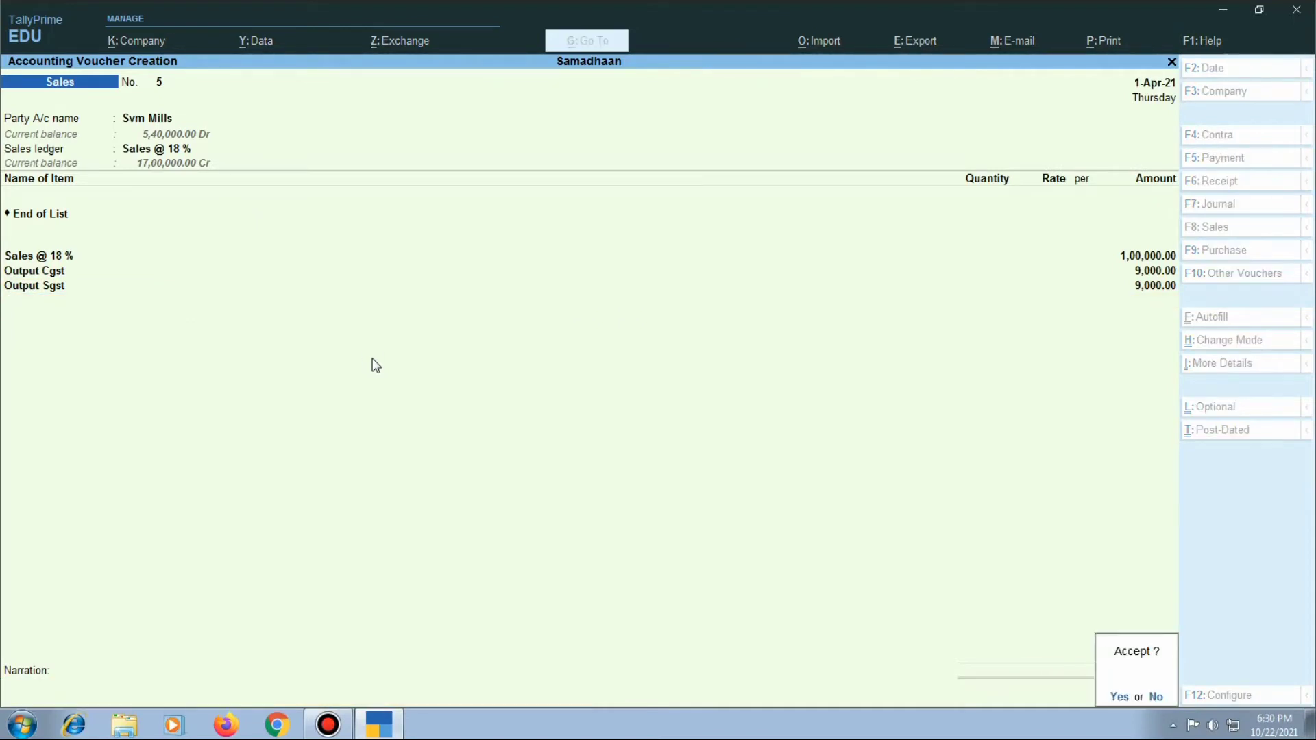
key("Return")
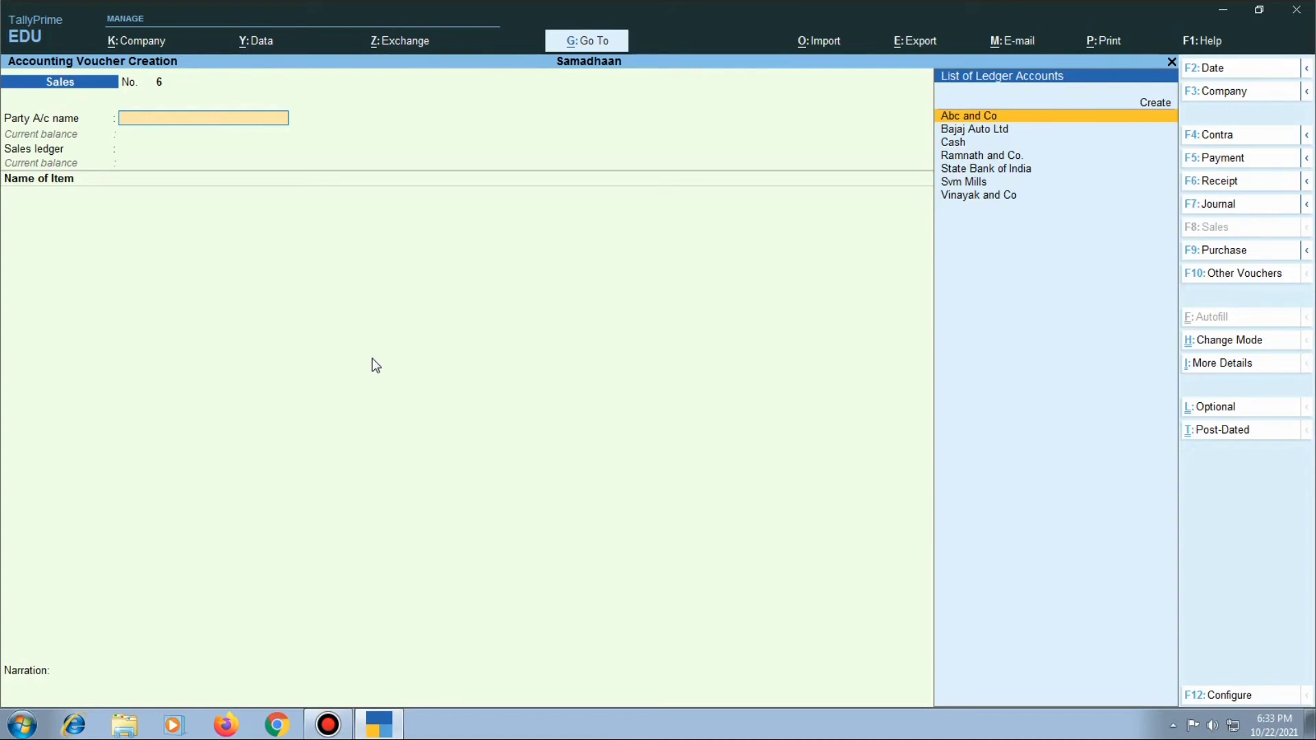
Choose Bajaj Auto Ltd as the new voucher's party and Sales @ 18 % as its sales ledger
key("Down")
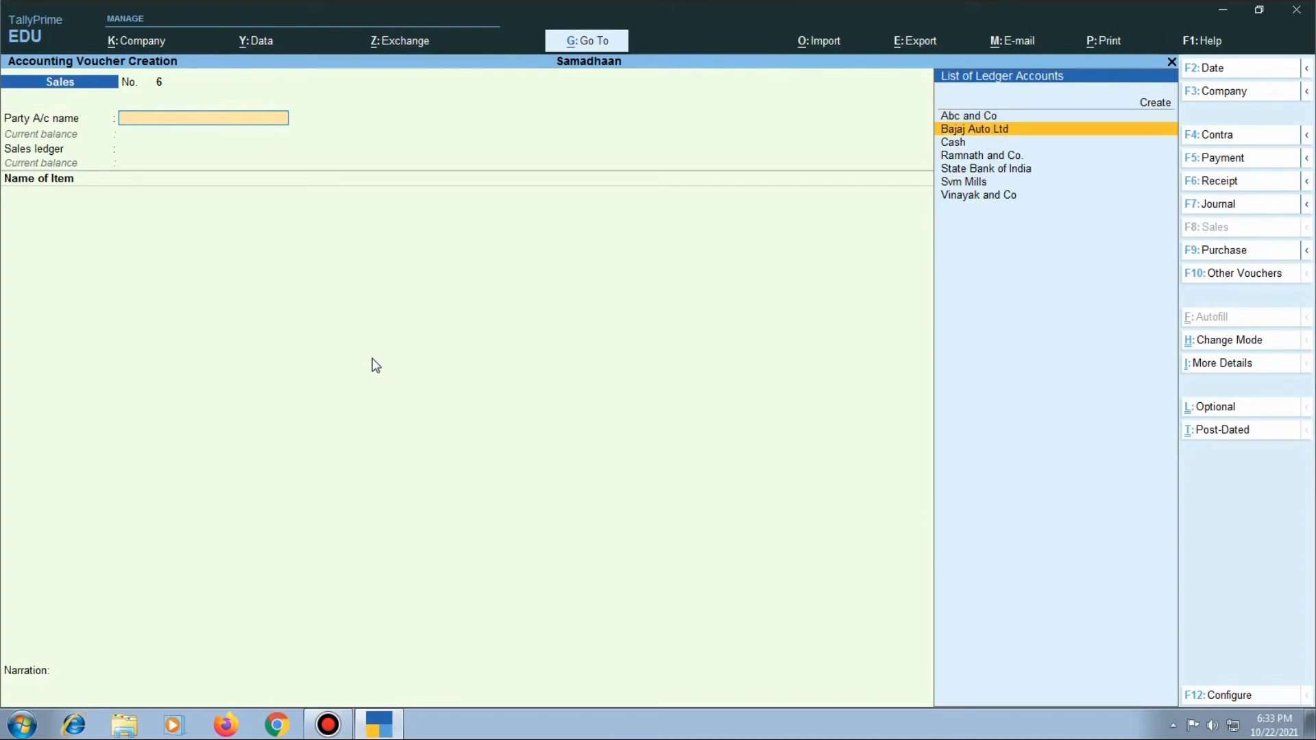
key("Return")
key("Return")
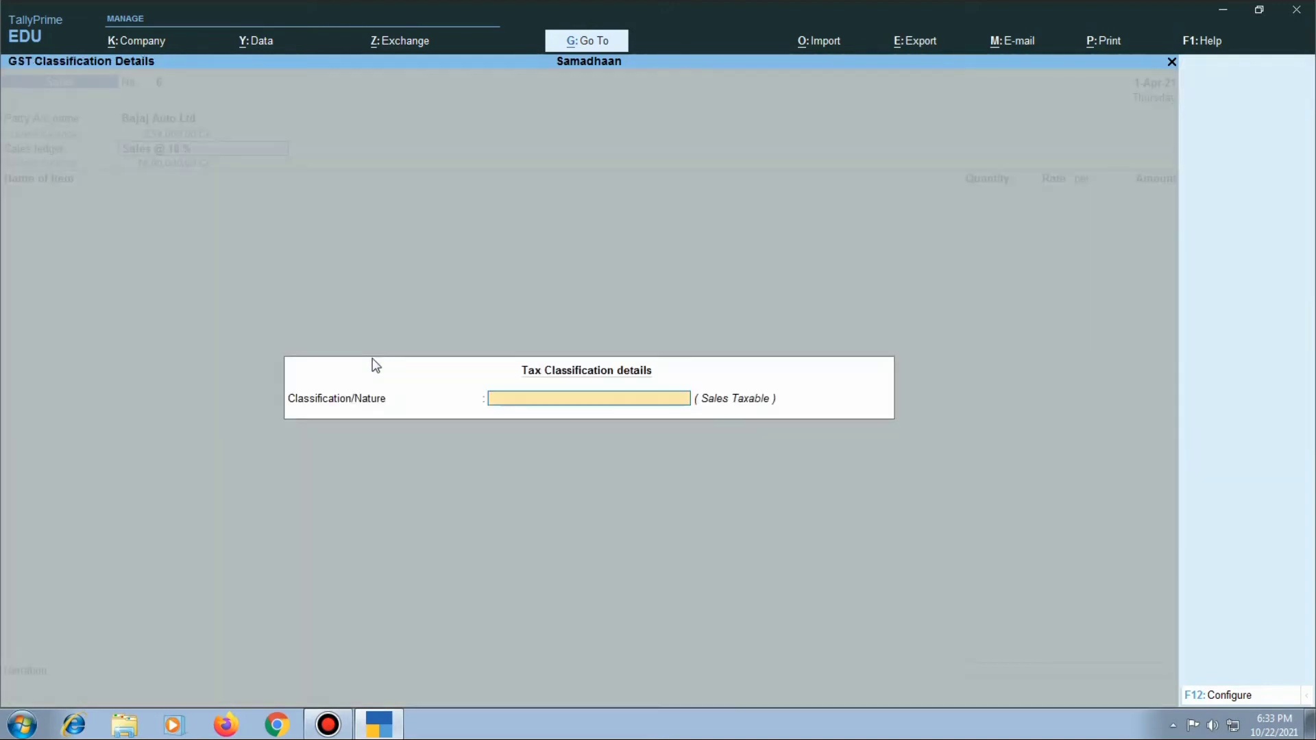
key("Return")
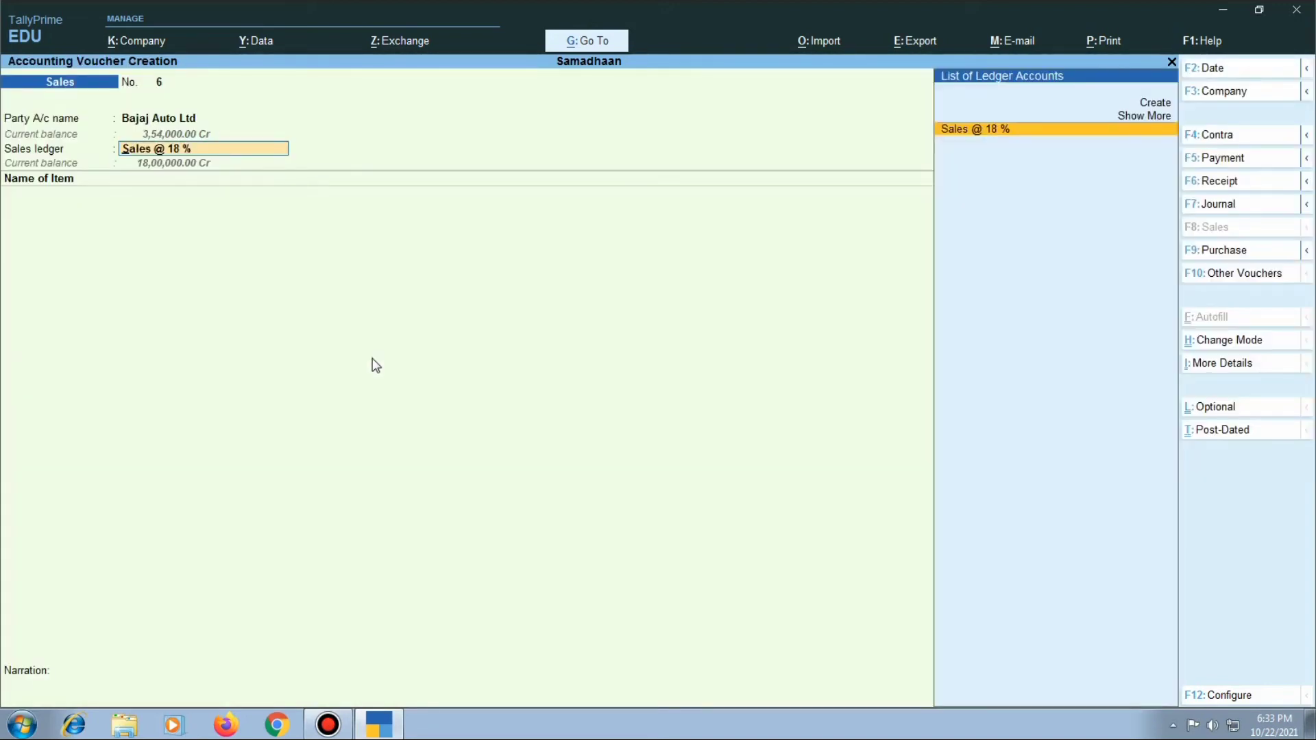
Switch the Bajaj Auto Ltd voucher to the Purchase type and set its purchase ledger to Purchase @ 18 %
key("F9")
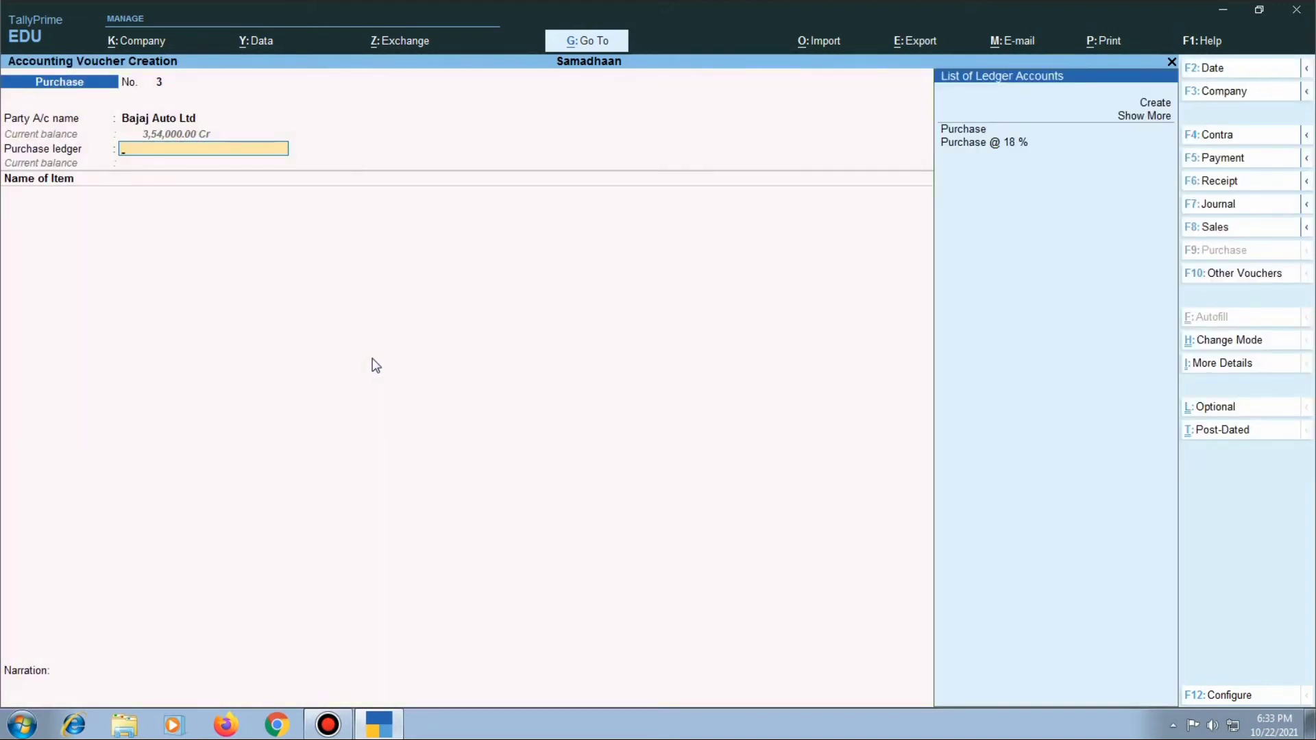
key("Down")
key("Down")
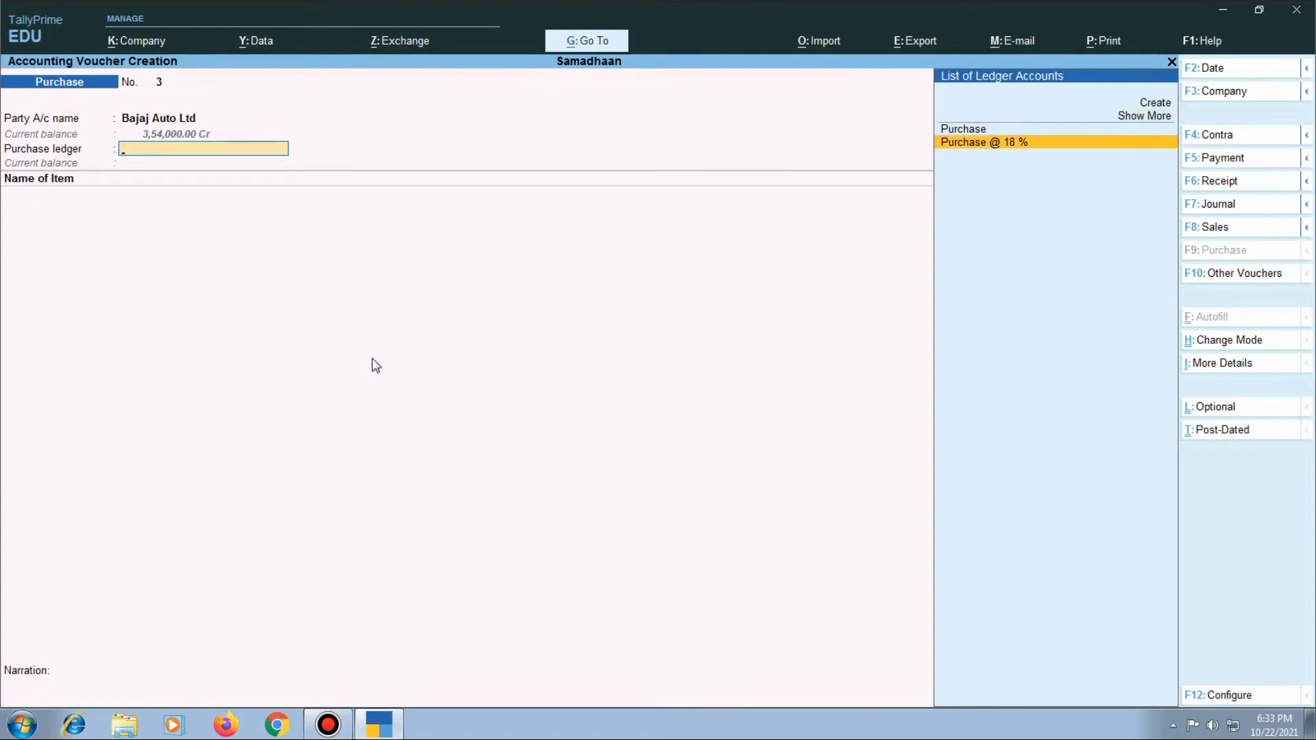
key("Return")
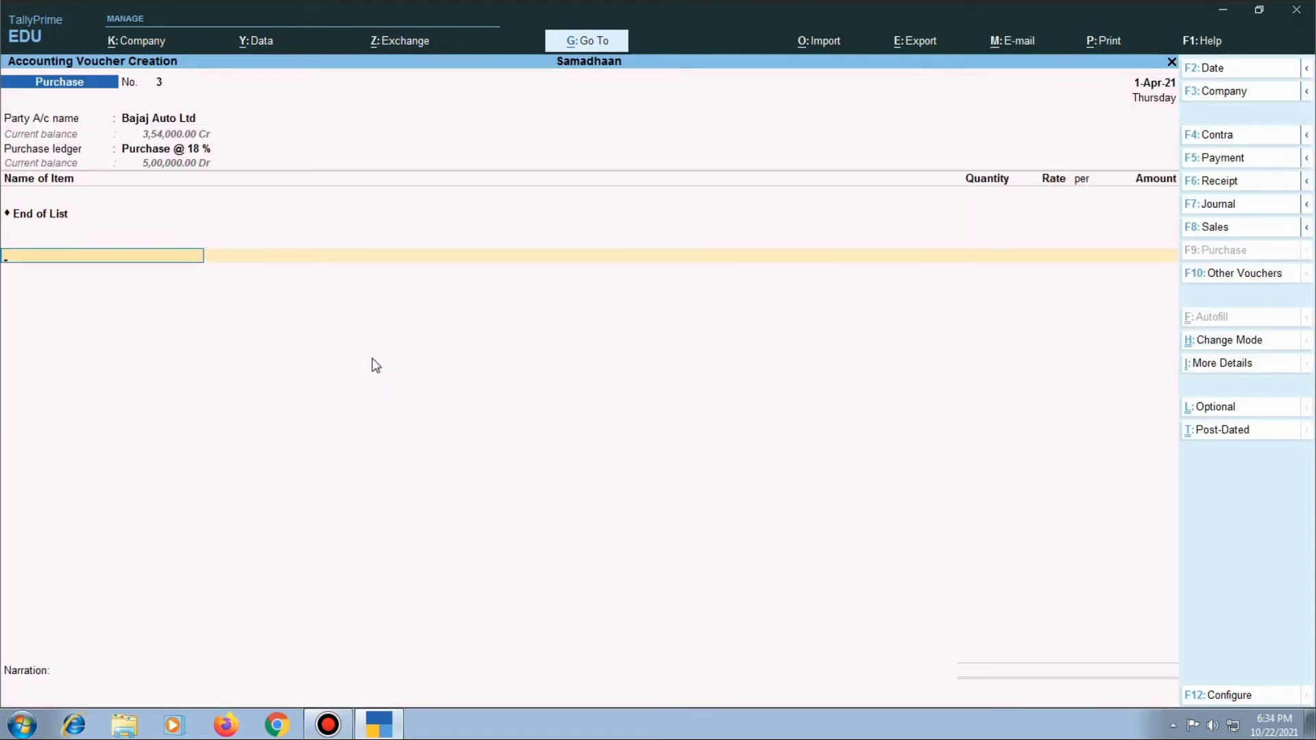
Add a Purchase @ 18 % line with an amount of 4,75,000 to the purchase voucher
type("Pur")
key("Down")
key("Return")
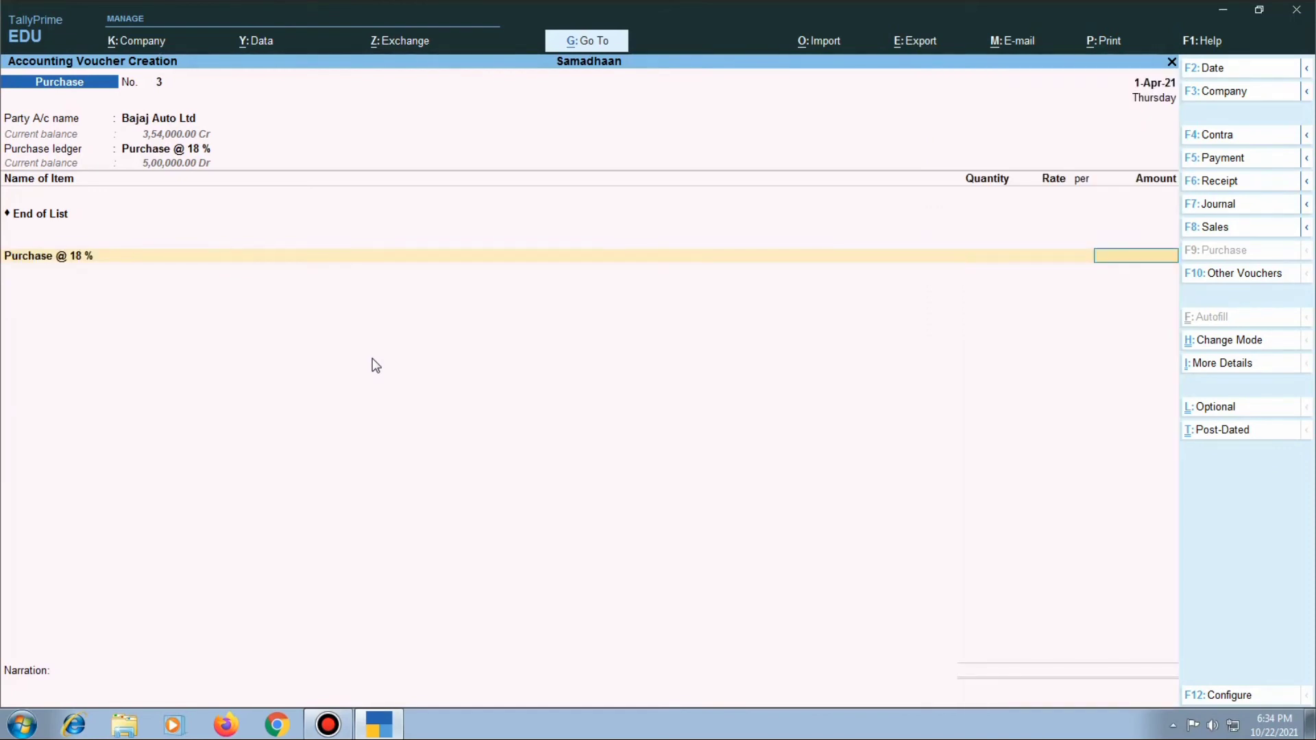
type("4,75,000")
key("Return")
Add Input Cgst and Input Sgst tax lines to the purchase voucher, keeping their calculated amounts
type("inp")
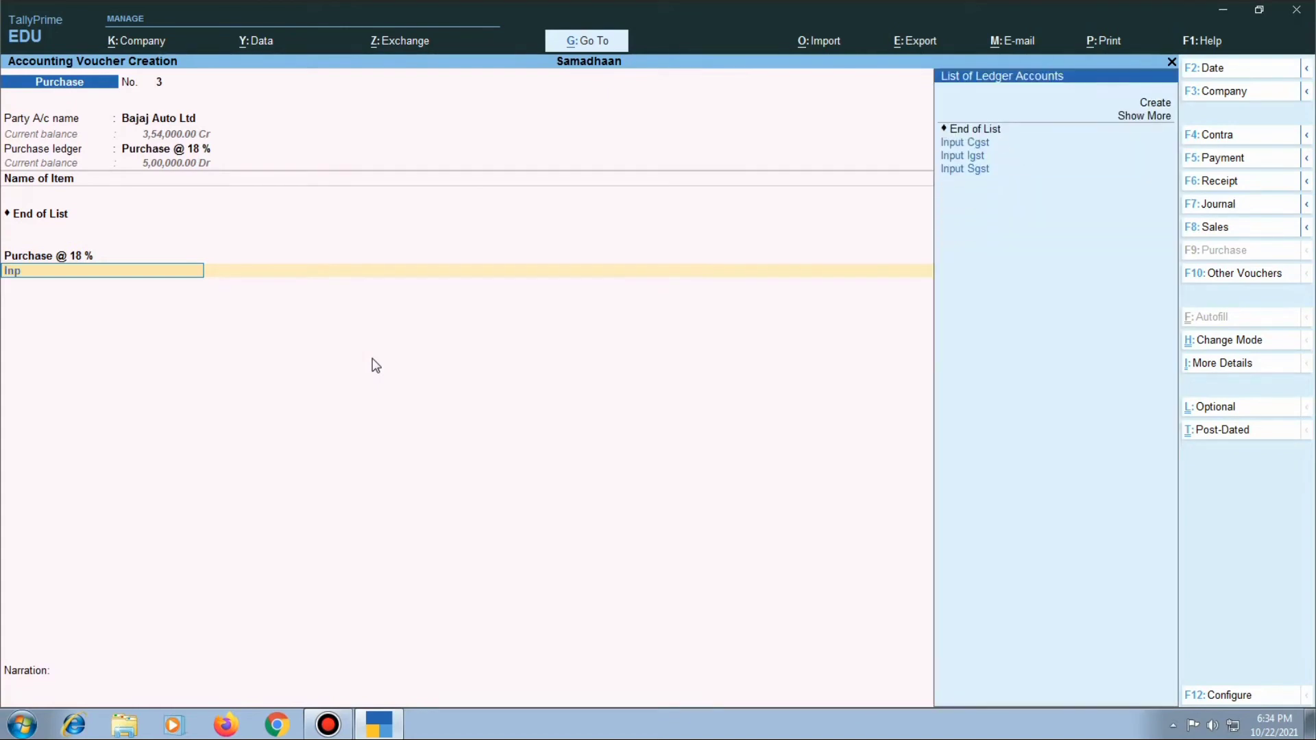
key("Down")
key("Return")
key("Return")
type("inp")
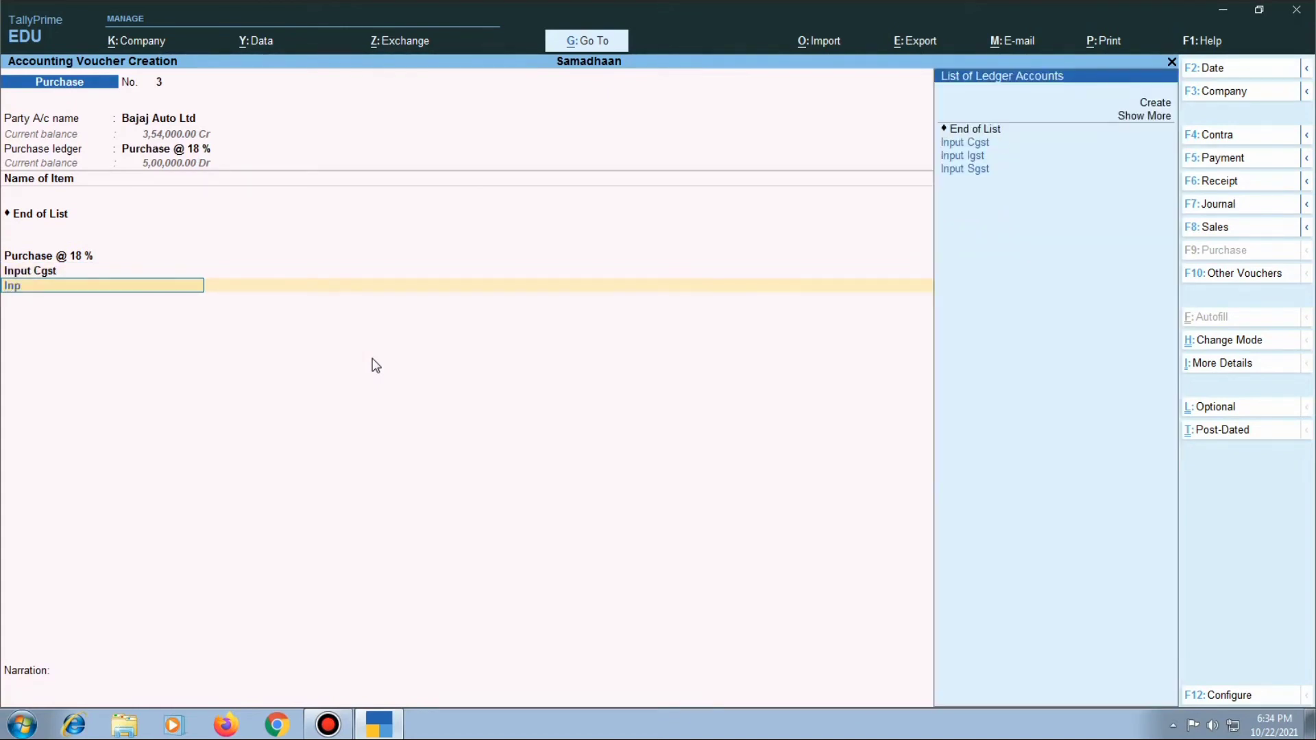
key("Down")
key("Down")
key("Down")
key("Return")
key("Return")
Finish the ledger lines, leave the narration blank and save the purchase voucher
key("Return")
key("Return")
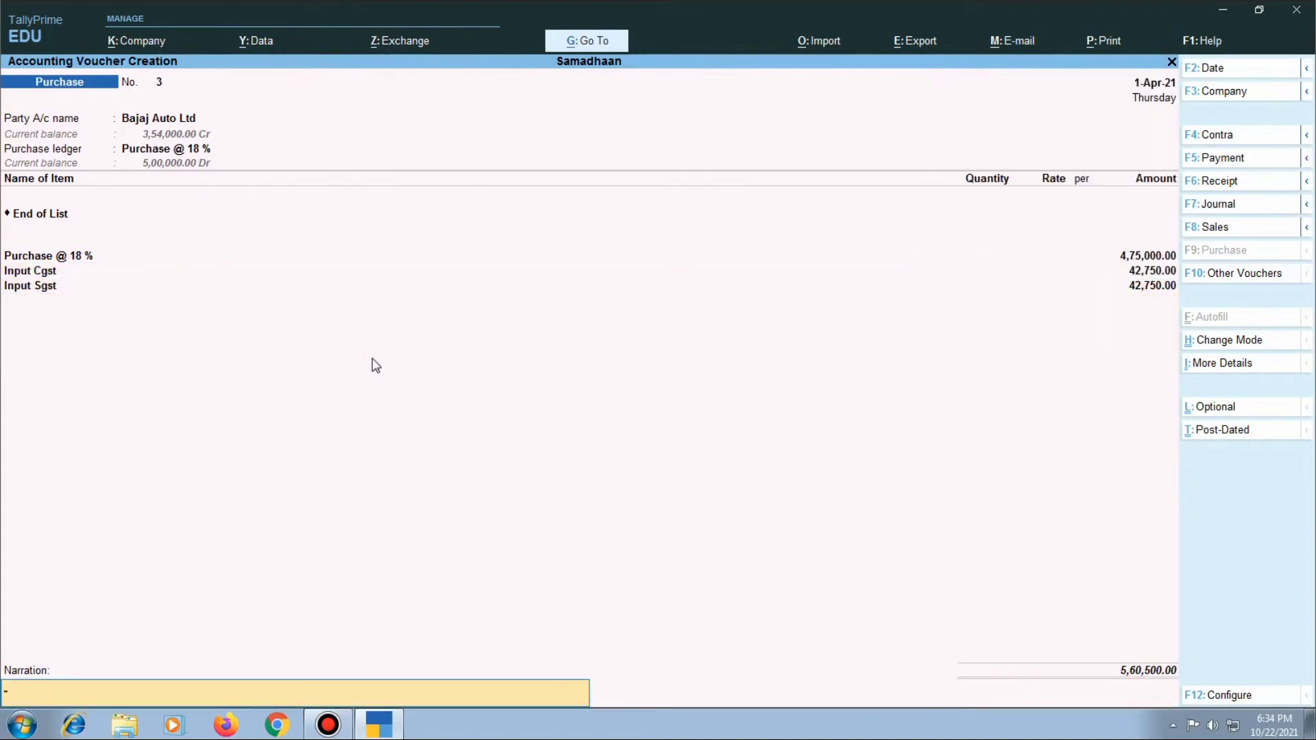
key("Return")
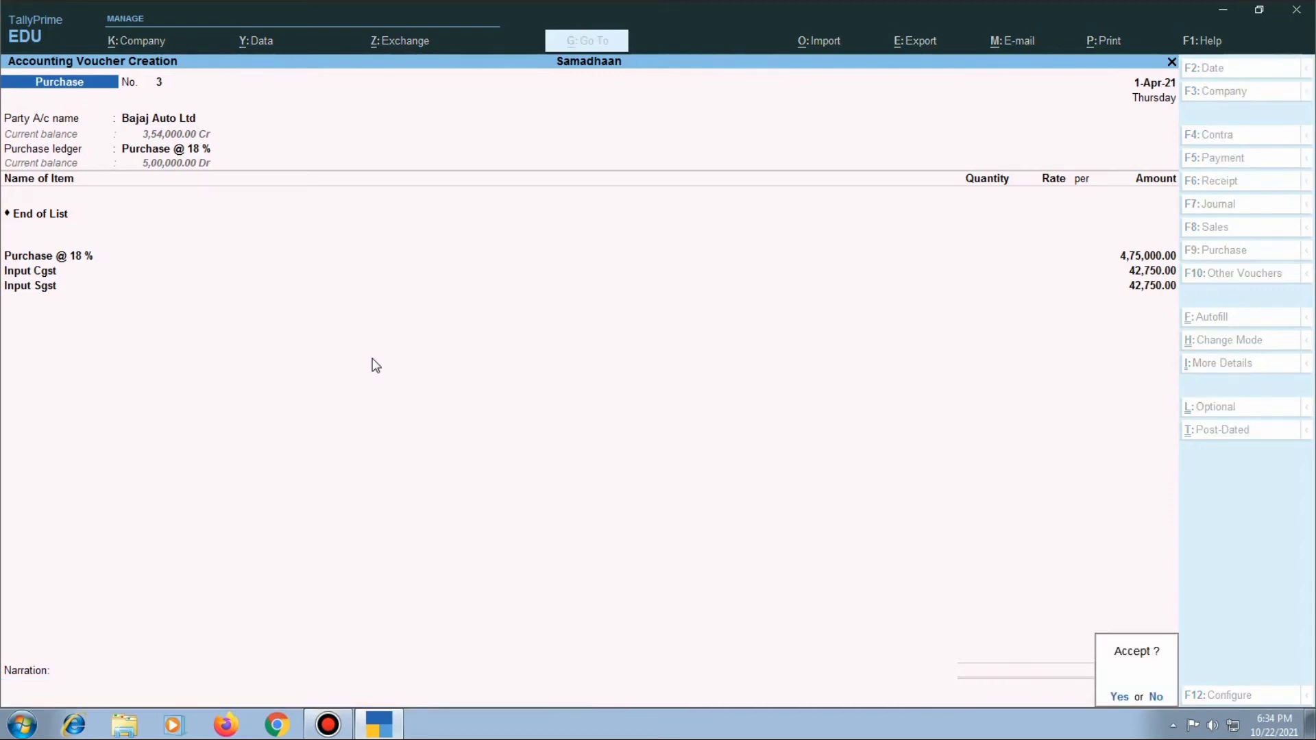
key("Return")
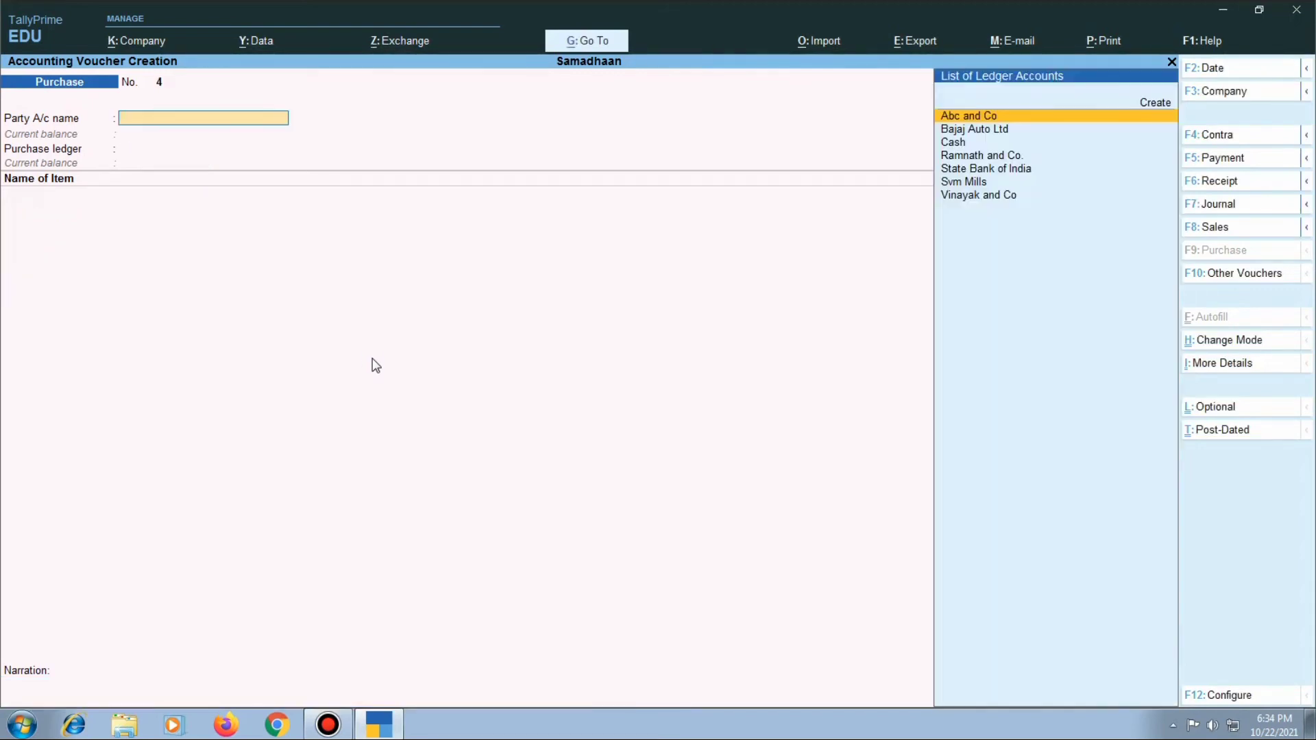
Leave voucher entry, return to the Gateway of Tally and highlight the Create option
key("Escape")
key("Up")
key("Up")
key("Up")
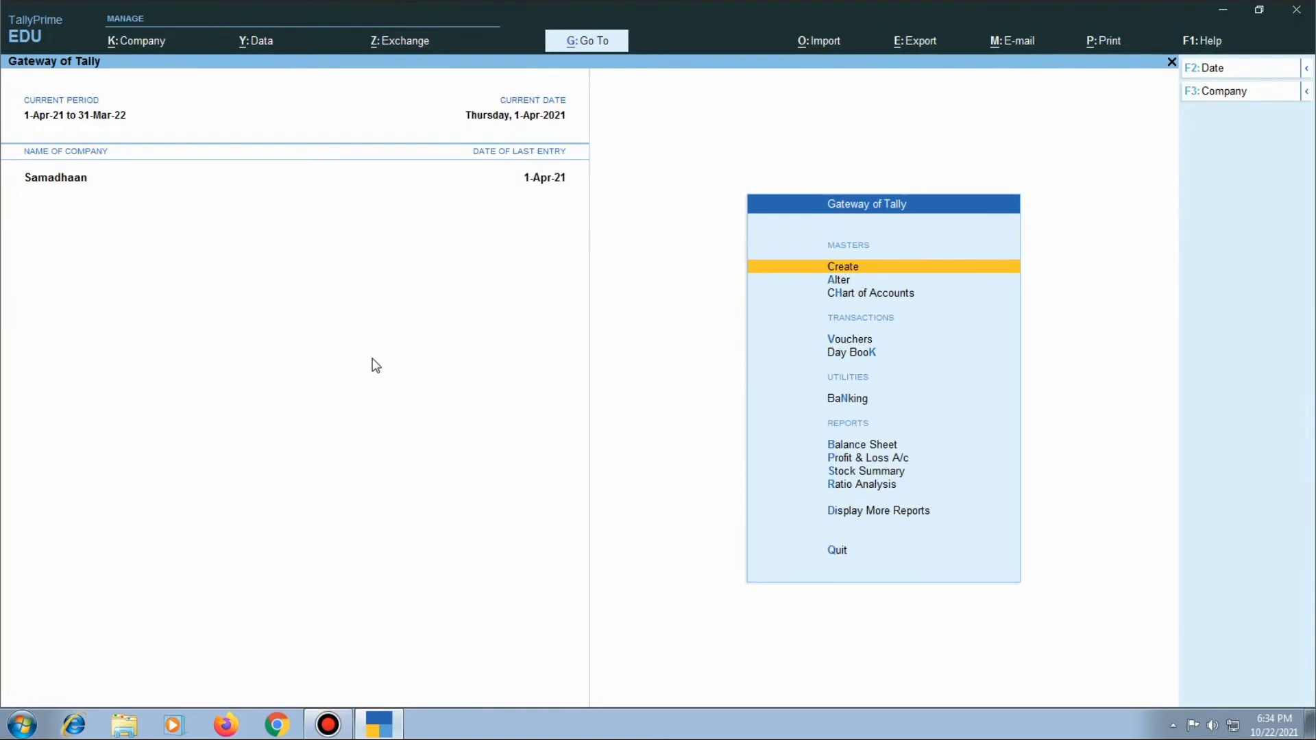